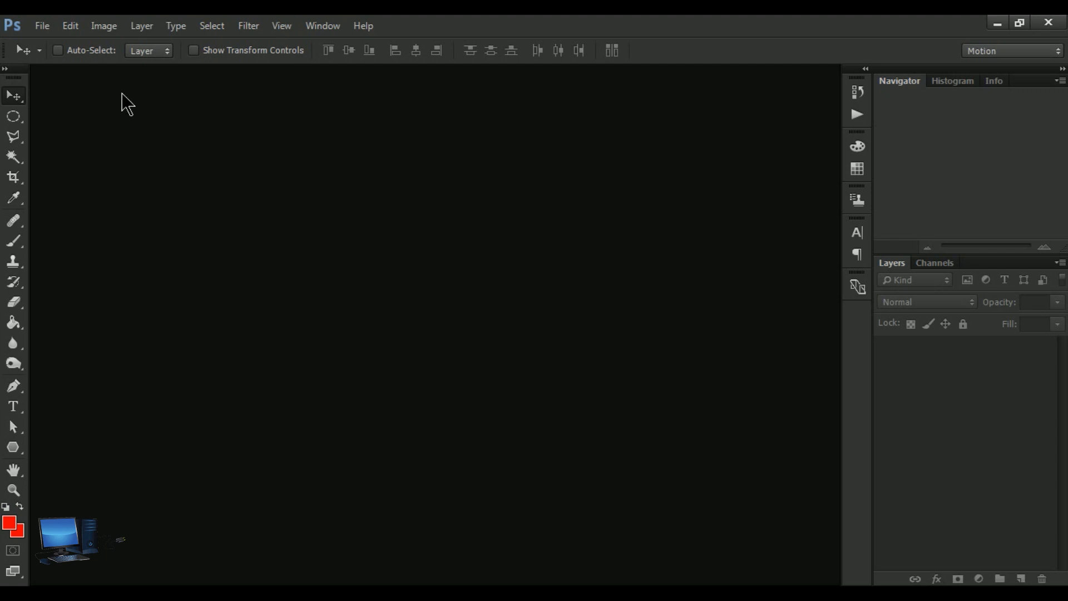
# Step: Open the Pretty-African-Girl image from the Image 1 folder
pyautogui.click(104, 28)
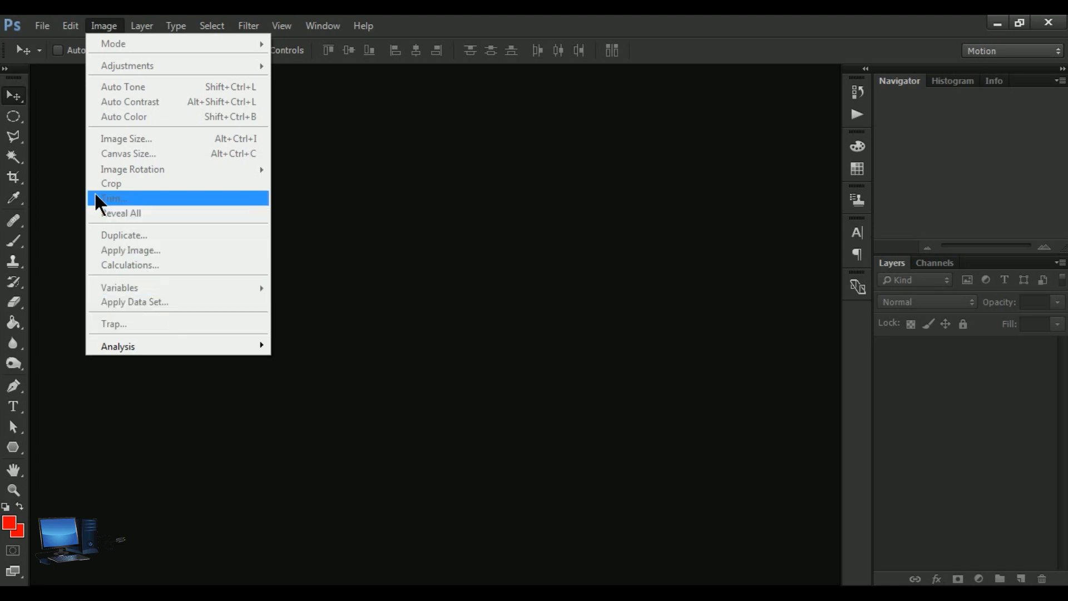
pyautogui.moveTo(42, 31)
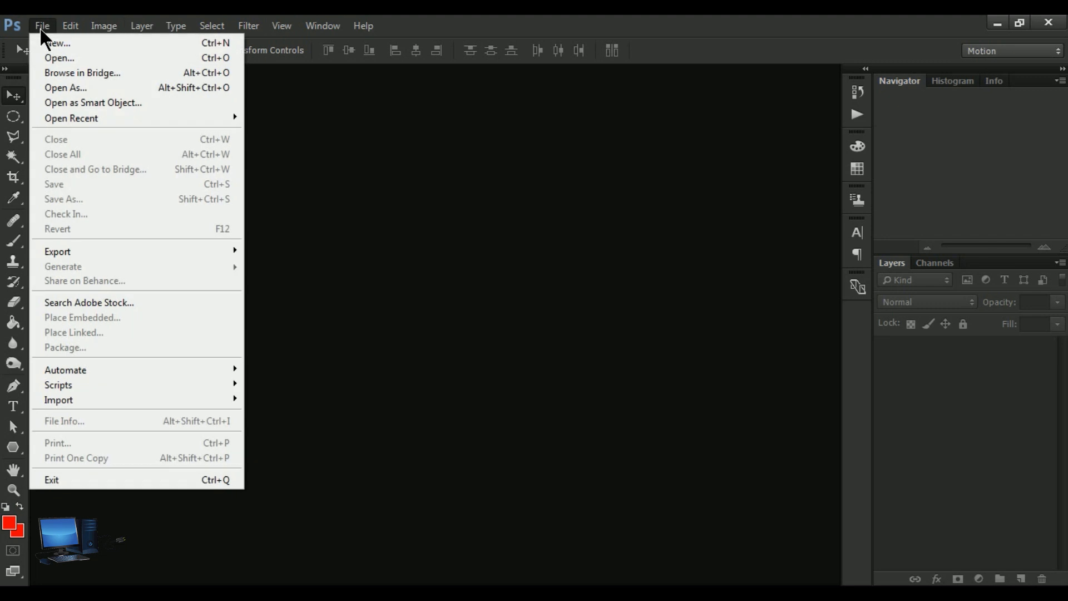
pyautogui.click(77, 59)
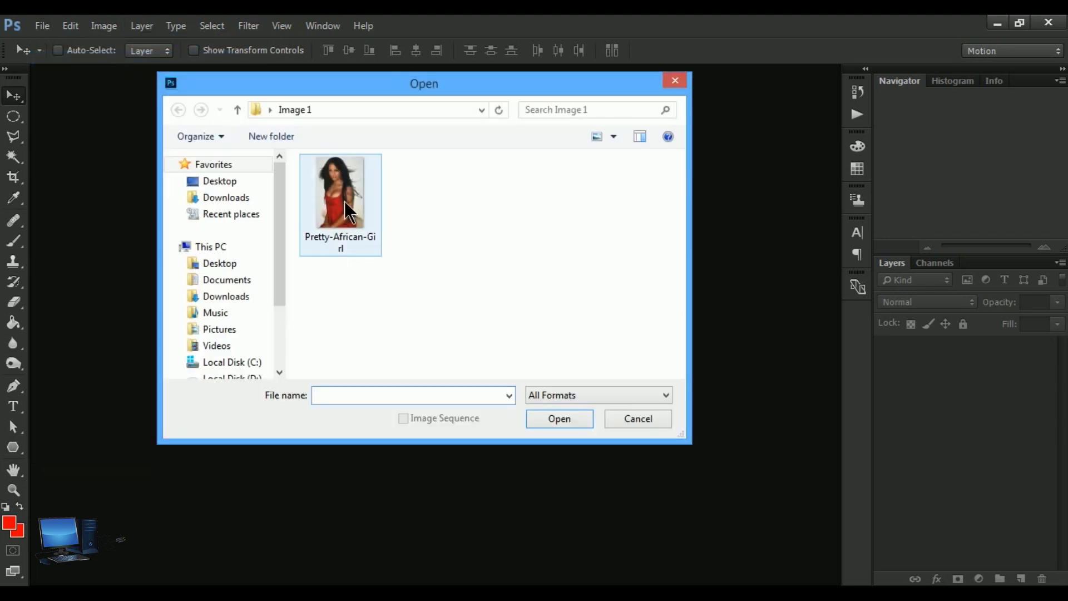
pyautogui.moveTo(369, 86); pyautogui.dragTo(400, 153)
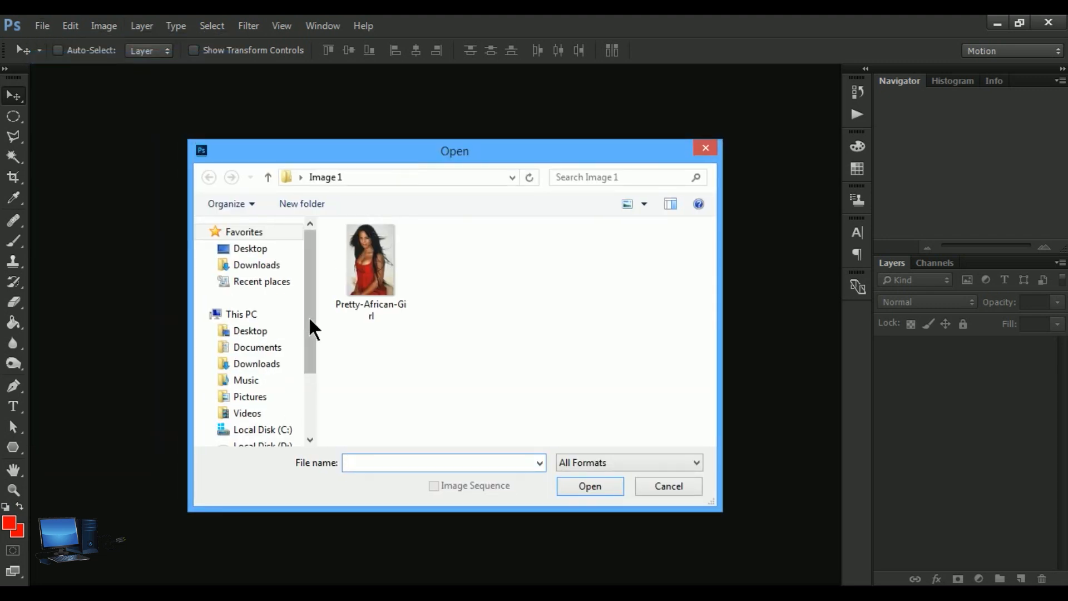
pyautogui.click(378, 274)
pyautogui.click(591, 485)
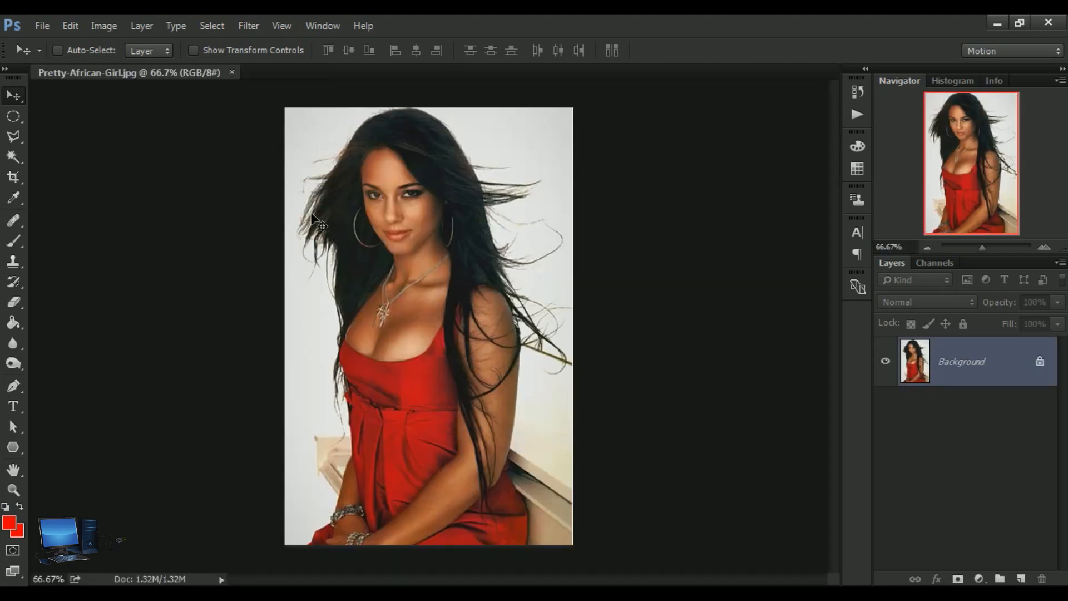
# Step: Duplicate the Background layer and delete the empty Layer 1
pyautogui.click(104, 26)
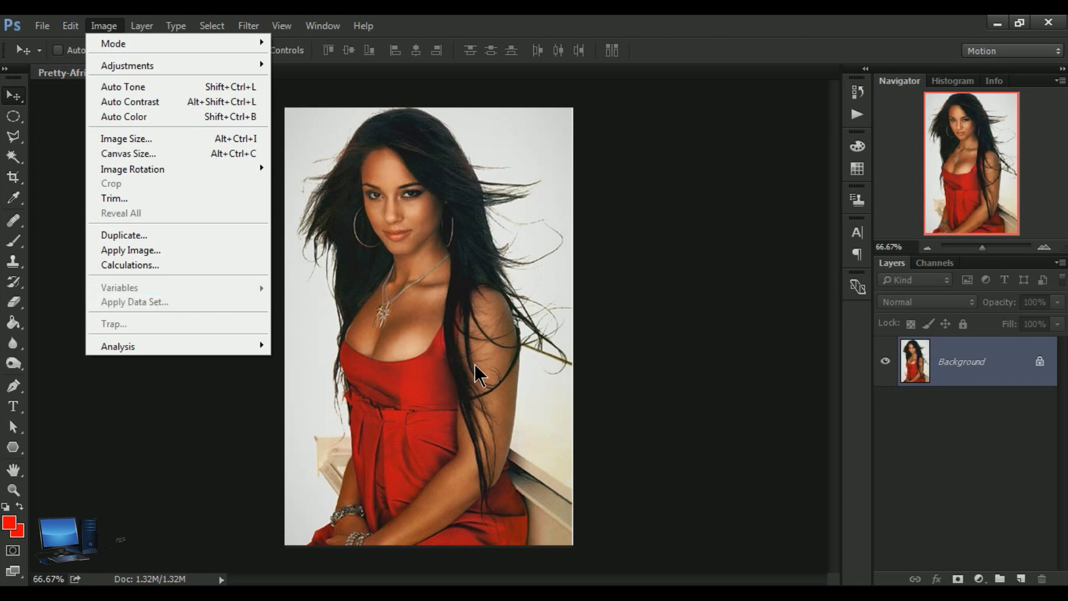
pyautogui.click(1021, 579)
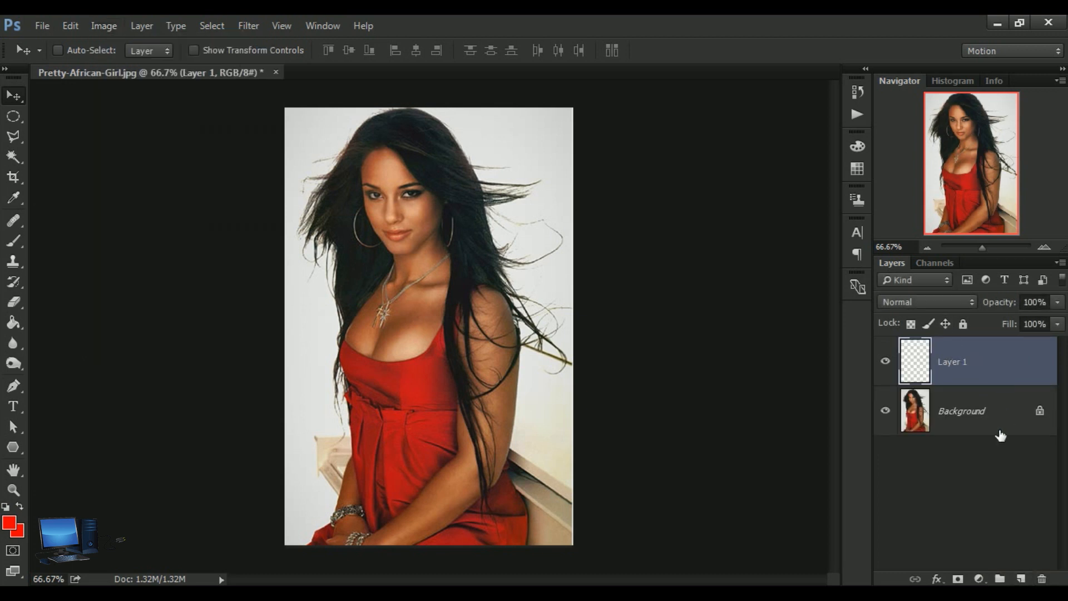
pyautogui.moveTo(967, 419); pyautogui.dragTo(1022, 579)
pyautogui.moveTo(994, 362); pyautogui.dragTo(1042, 579)
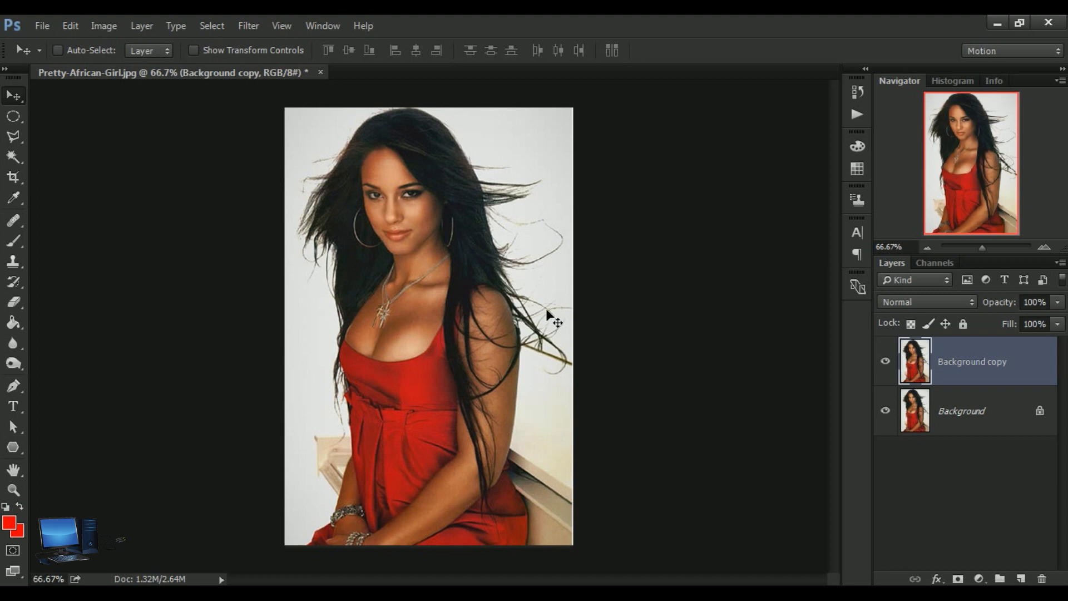
# Step: Rename the duplicated background layer as Girl and keep it as the active layer
pyautogui.doubleClick(974, 363)
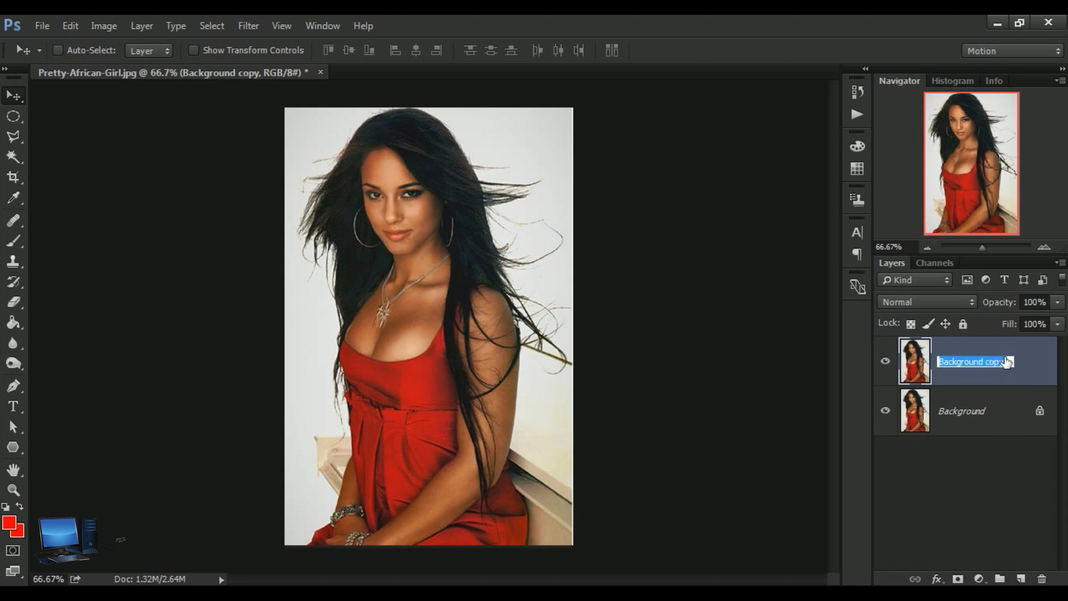
pyautogui.write('Girl')
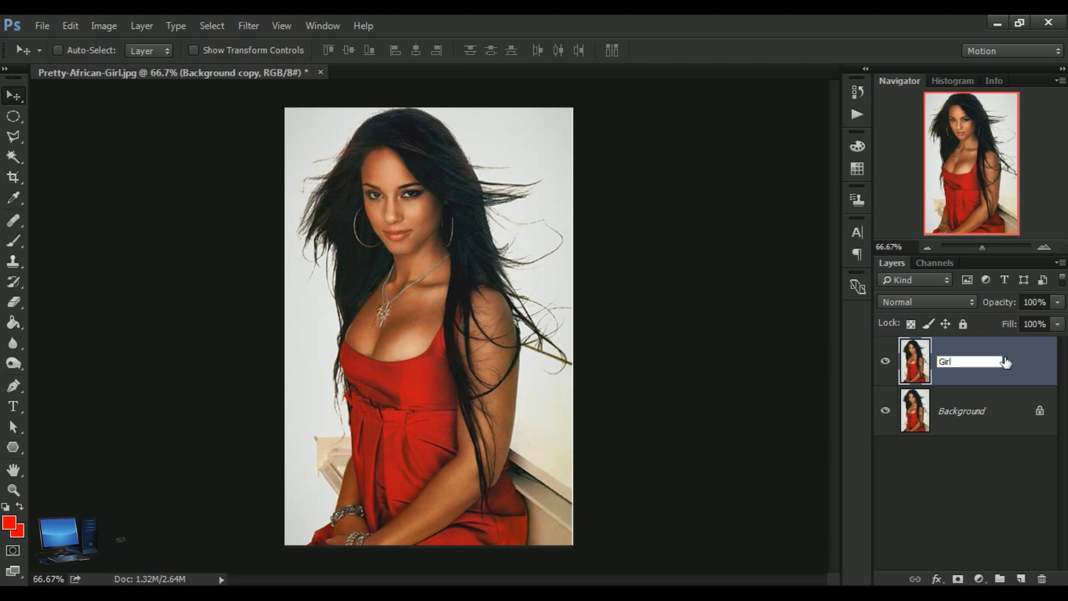
pyautogui.click(958, 412)
pyautogui.click(969, 365)
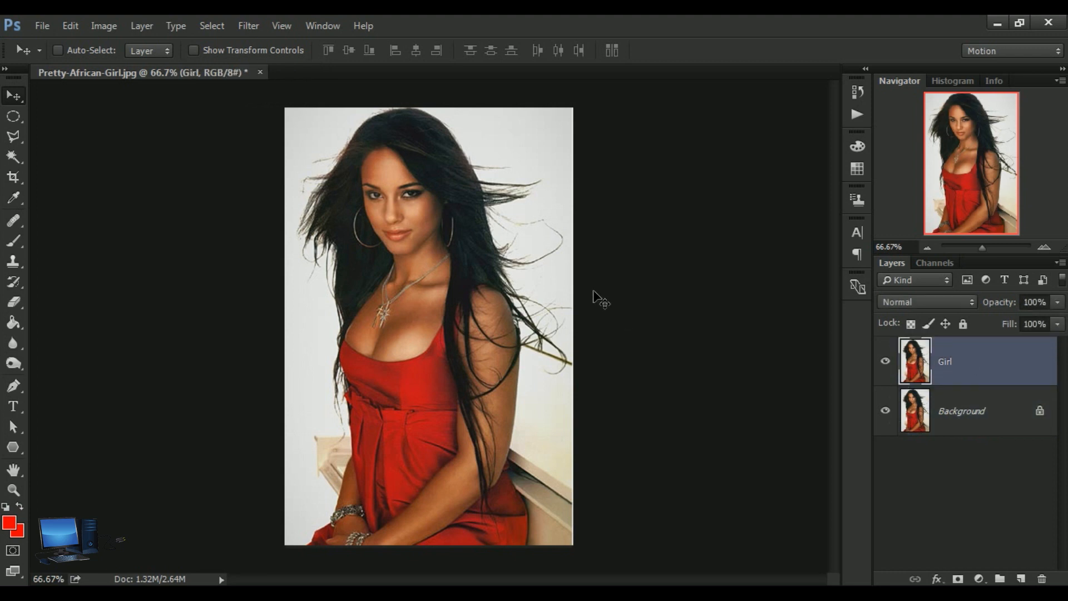
# Step: Open the variable definition settings for the Girl layer
pyautogui.click(101, 32)
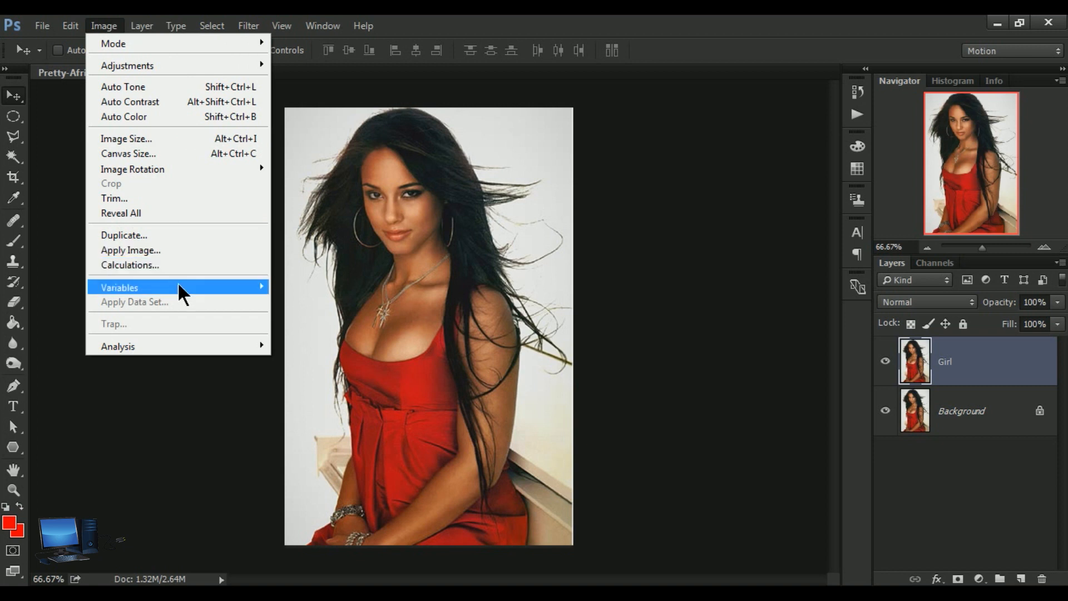
pyautogui.moveTo(195, 286)
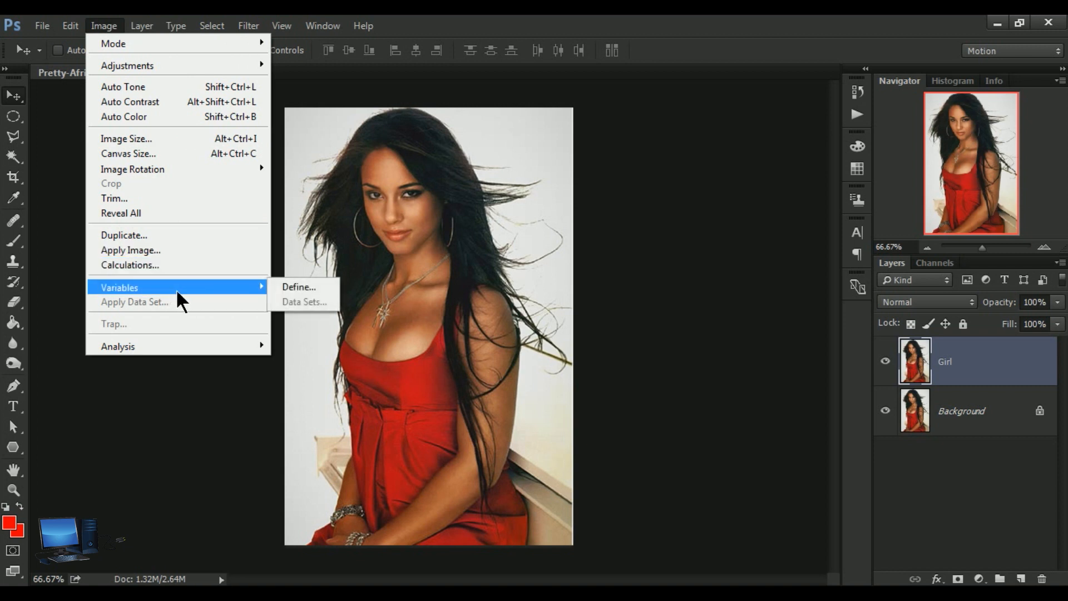
pyautogui.click(313, 286)
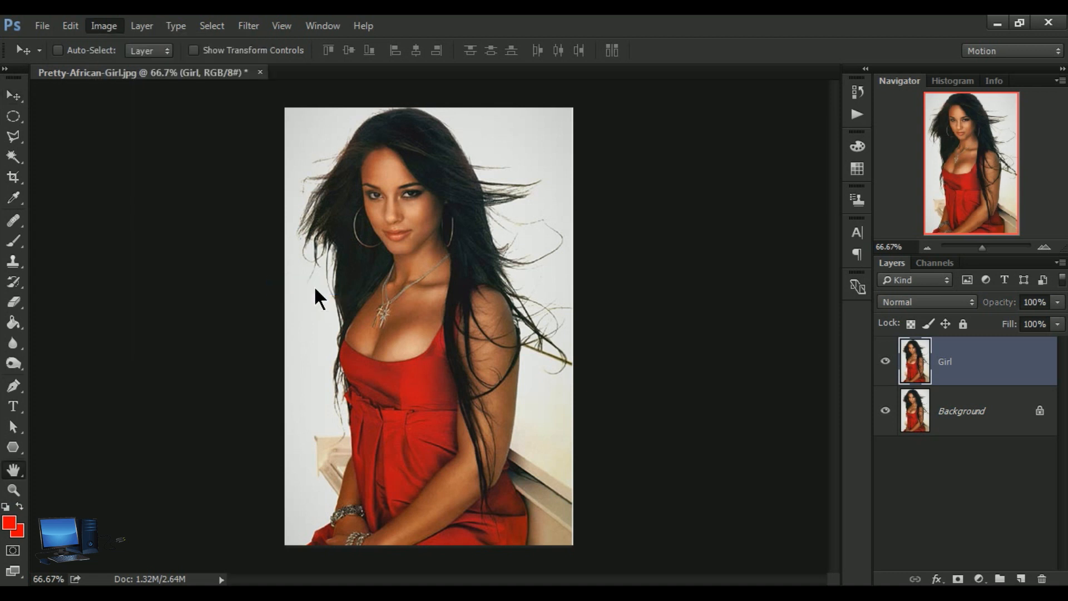
pyautogui.moveTo(405, 134); pyautogui.dragTo(534, 131)
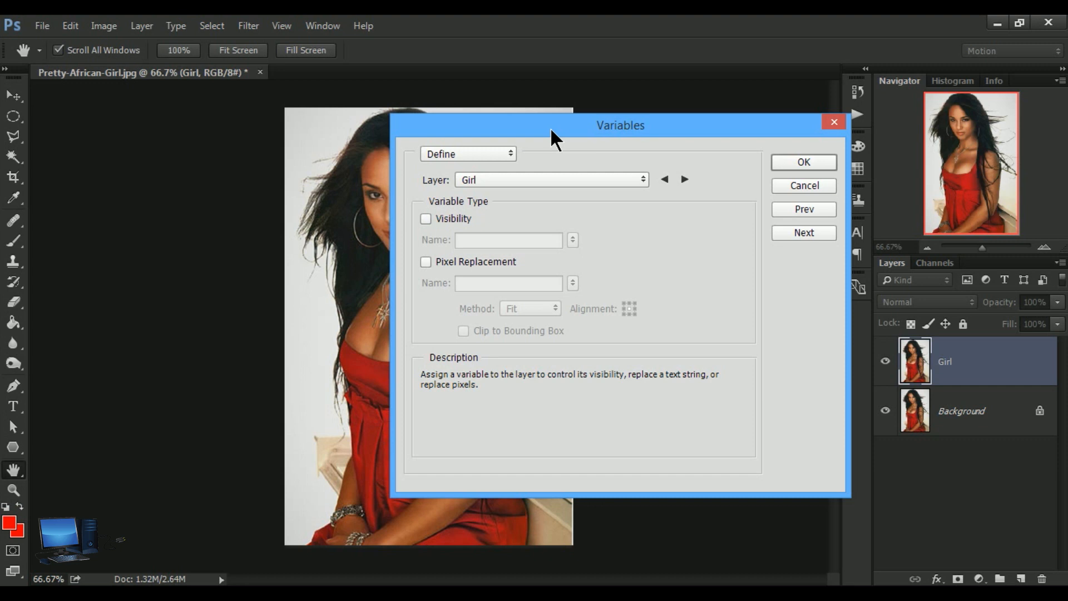
pyautogui.moveTo(551, 129); pyautogui.dragTo(560, 125)
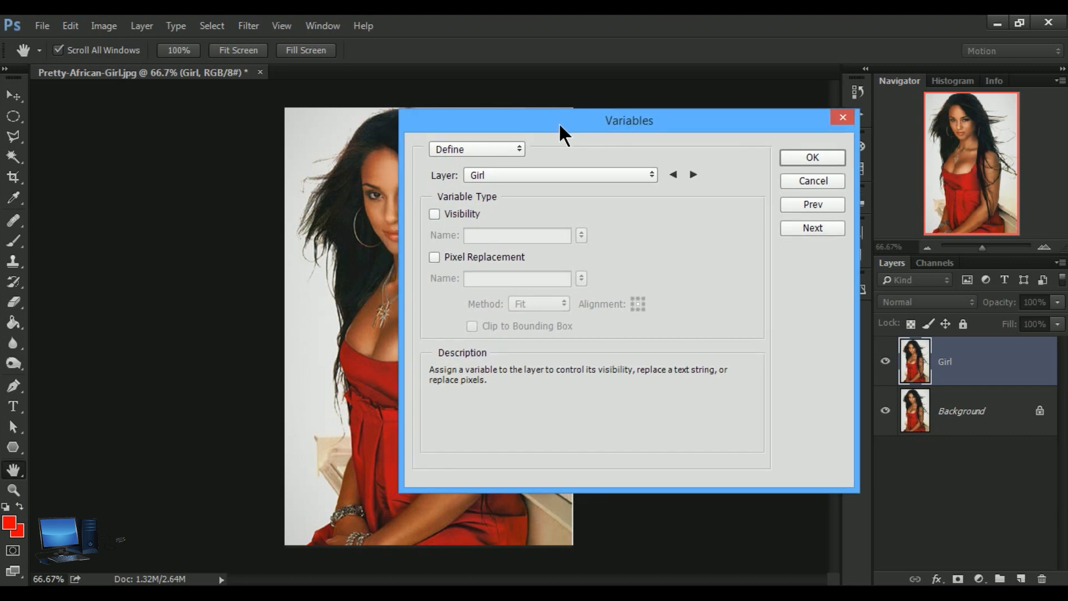
pyautogui.click(519, 148)
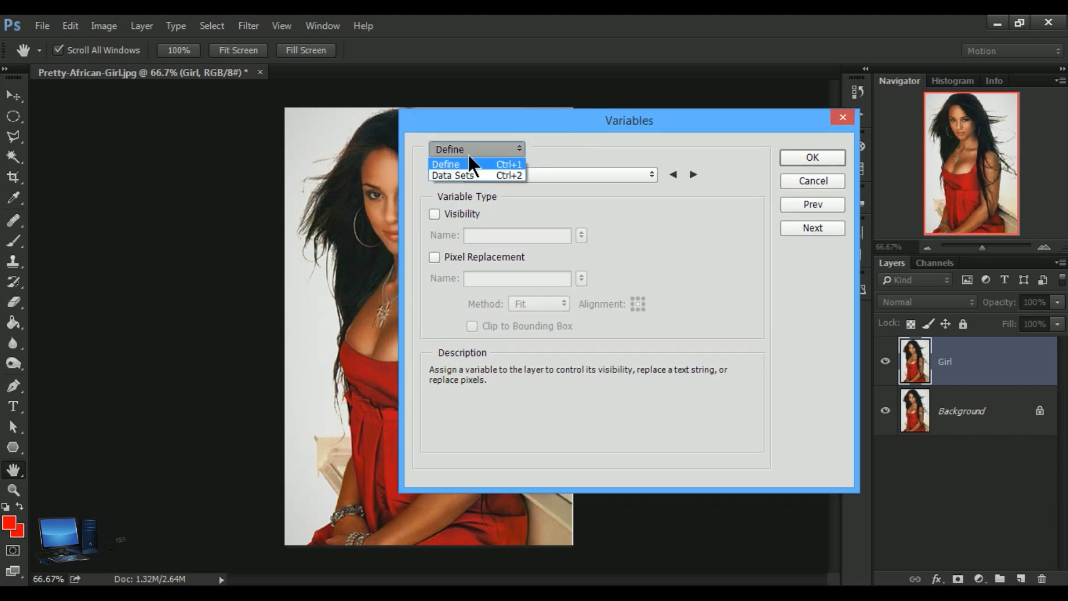
pyautogui.click(498, 165)
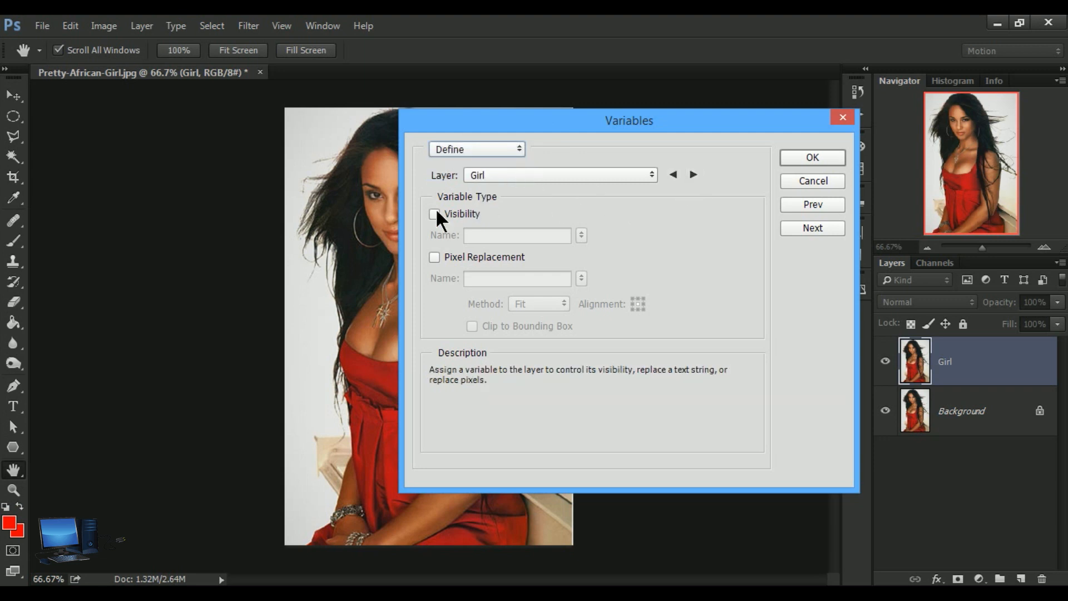
# Step: Define a Pixel Replacement variable named Girl for the Girl layer, using the Fit method
pyautogui.click(434, 256)
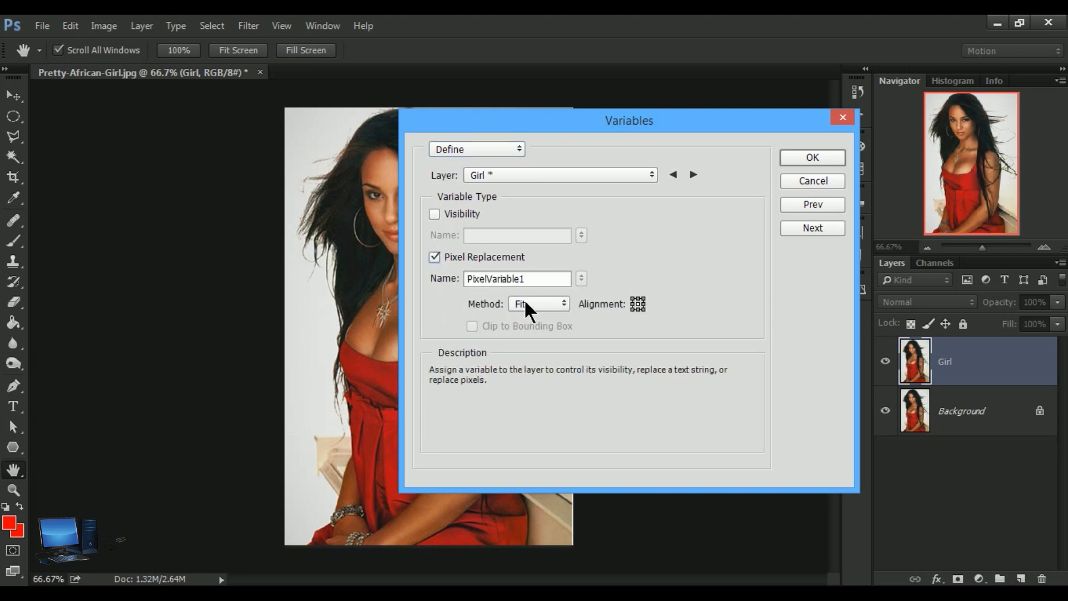
pyautogui.moveTo(556, 281); pyautogui.dragTo(419, 303)
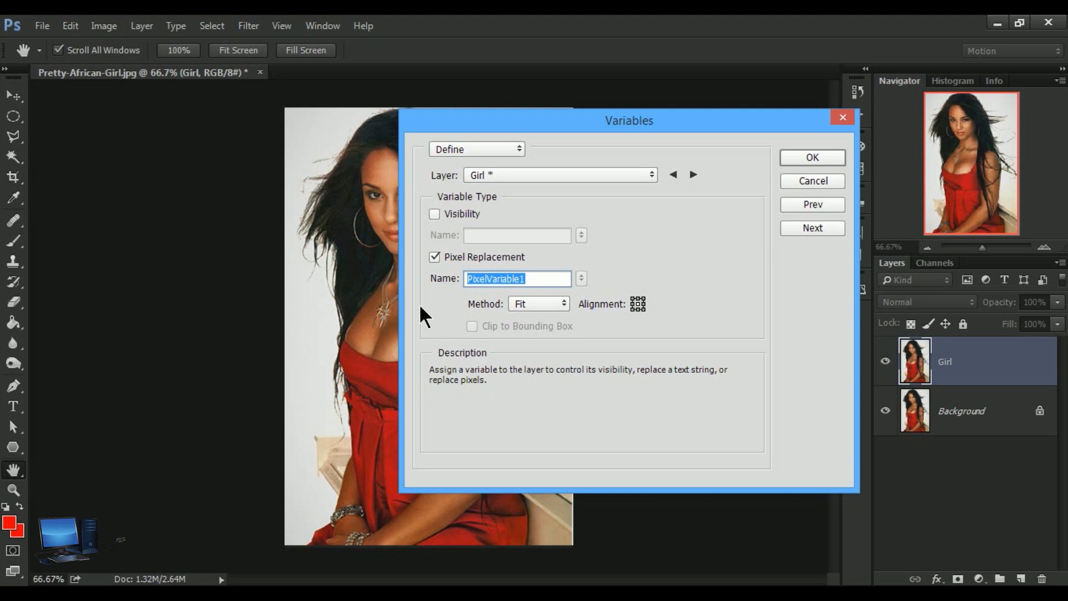
pyautogui.write('Gi')
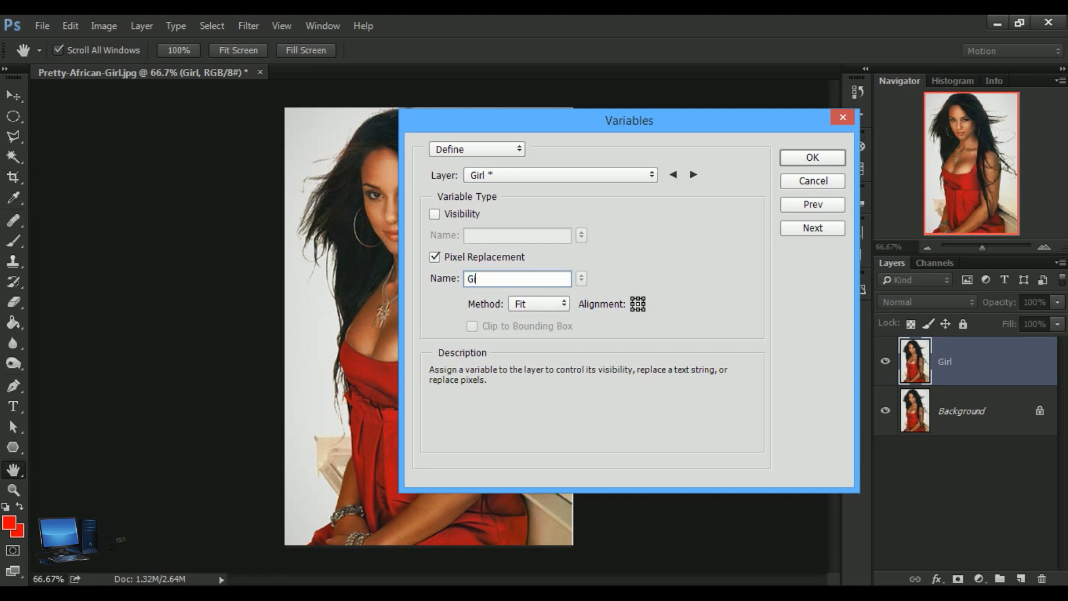
pyautogui.write('rl')
pyautogui.click(565, 304)
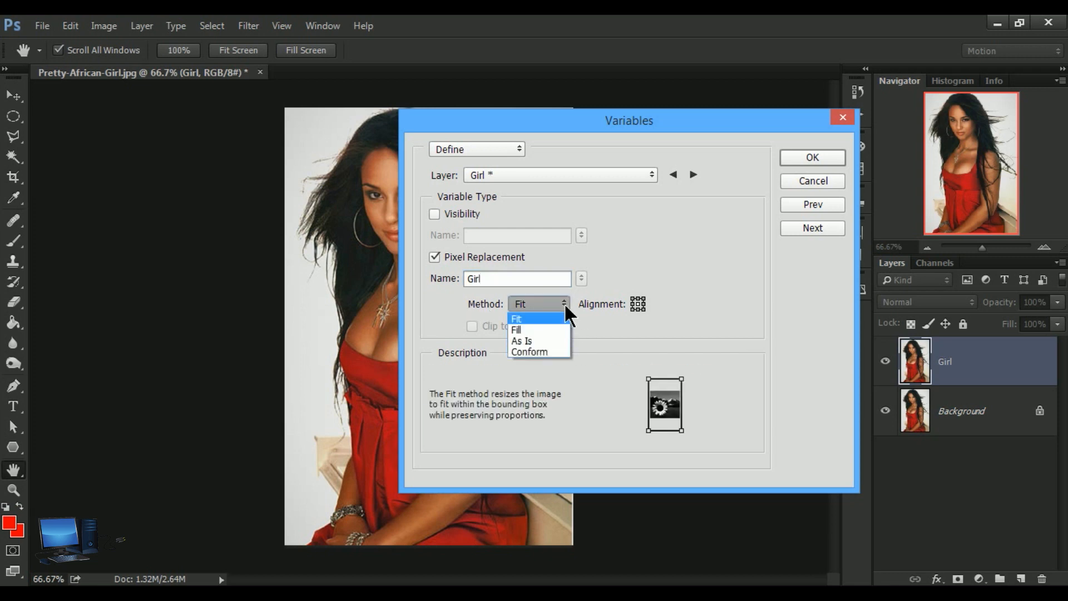
pyautogui.click(530, 318)
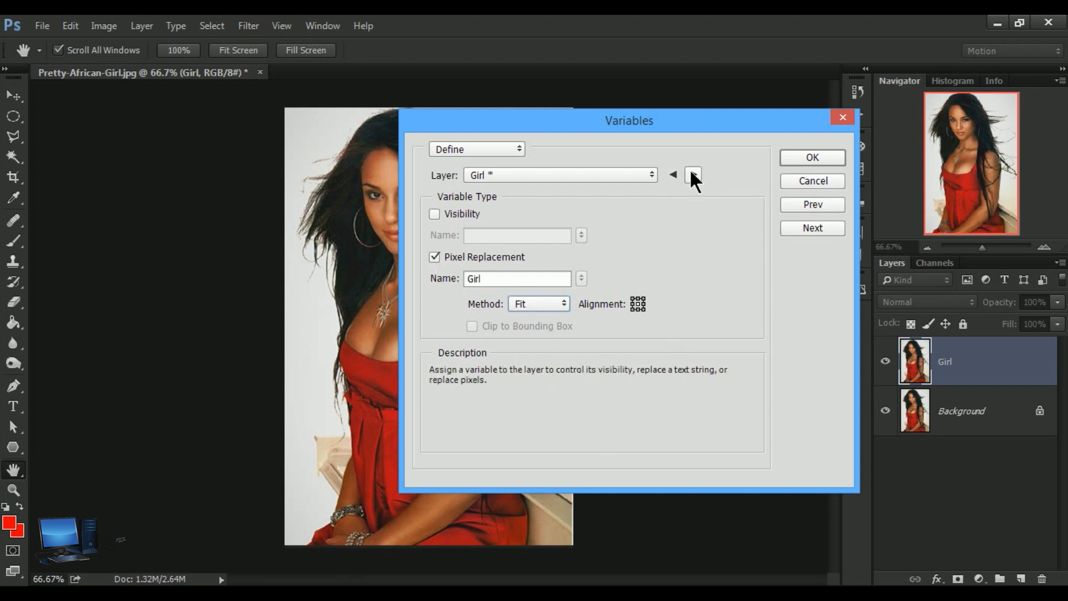
pyautogui.click(812, 153)
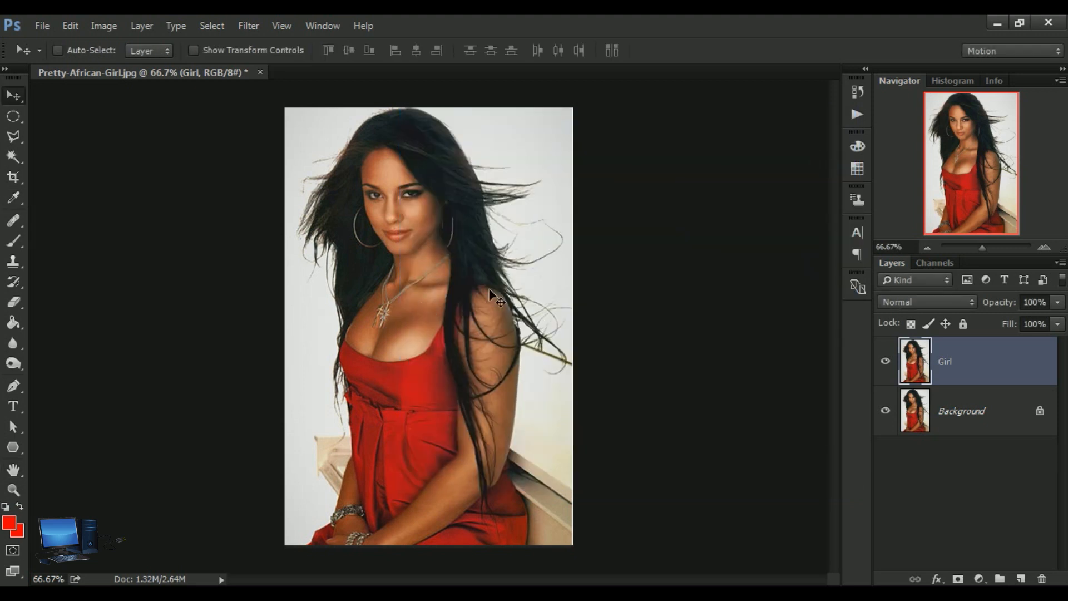
# Step: Inspect the Data Sets settings of the document's variables and close them
pyautogui.click(104, 26)
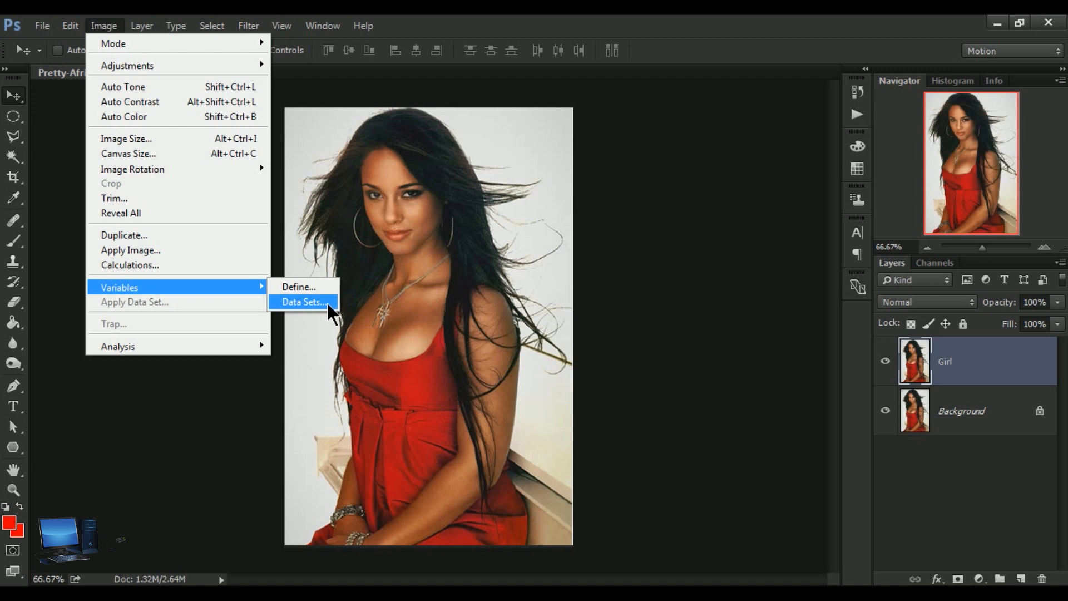
pyautogui.click(326, 302)
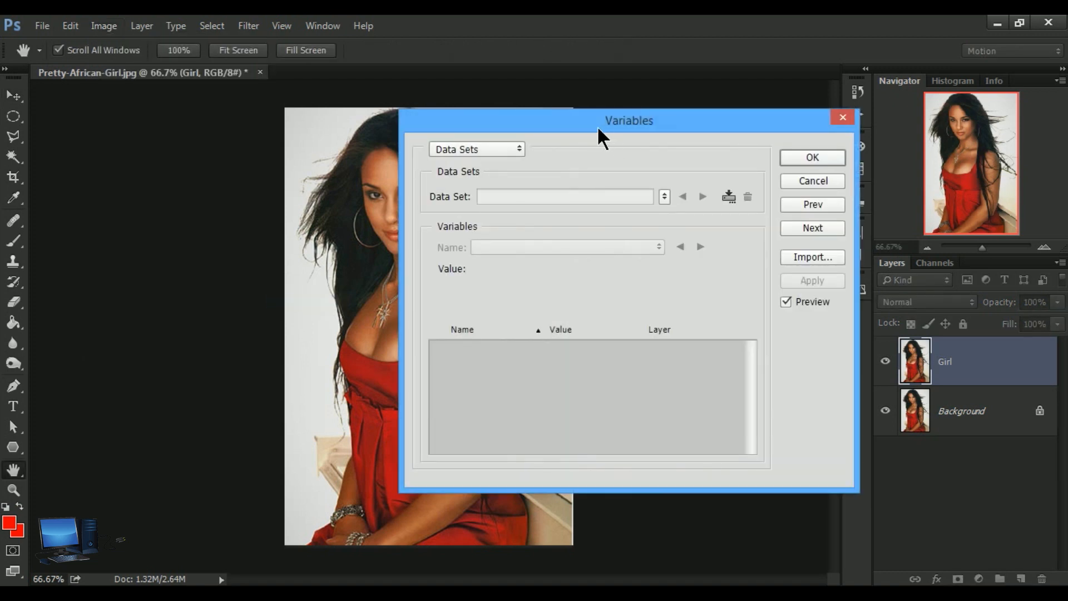
pyautogui.moveTo(598, 129); pyautogui.dragTo(585, 134)
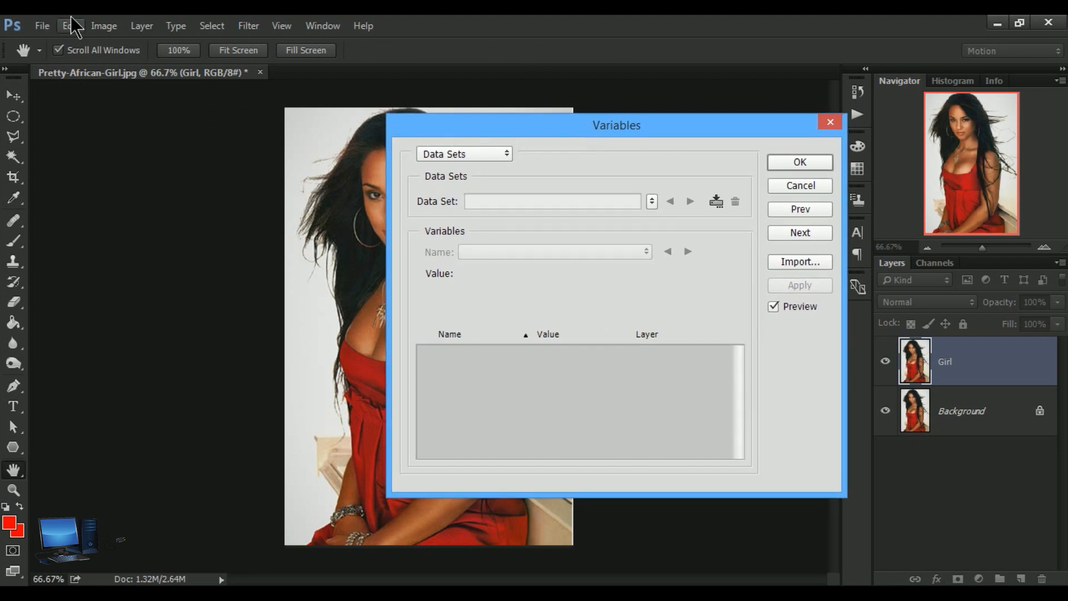
pyautogui.click(39, 25)
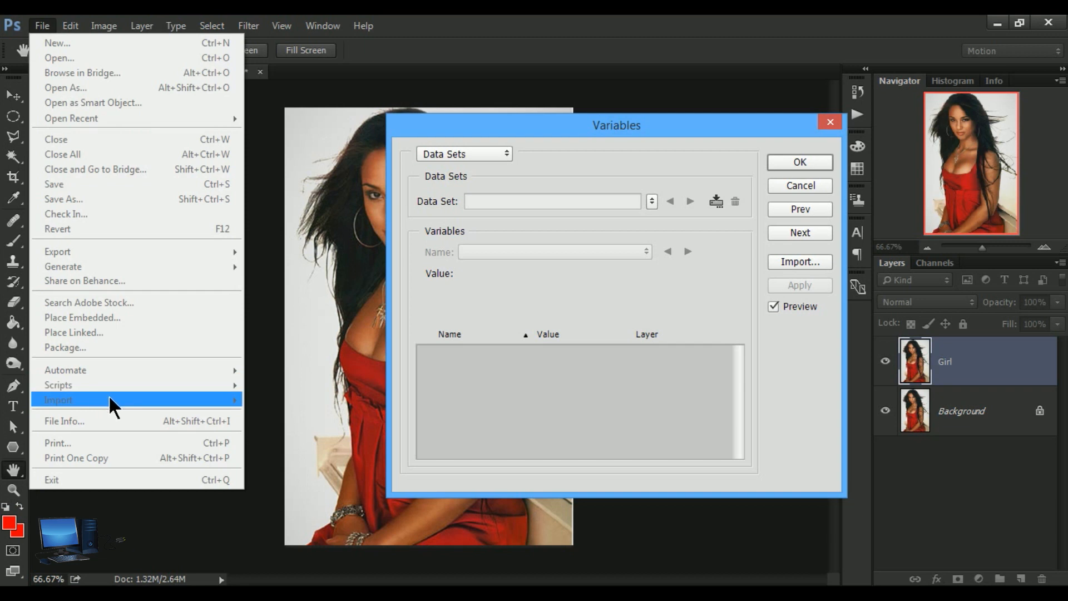
pyautogui.click(812, 184)
pyautogui.click(812, 184)
# Step: Inspect the import options for variable data sets and dismiss them
pyautogui.click(70, 25)
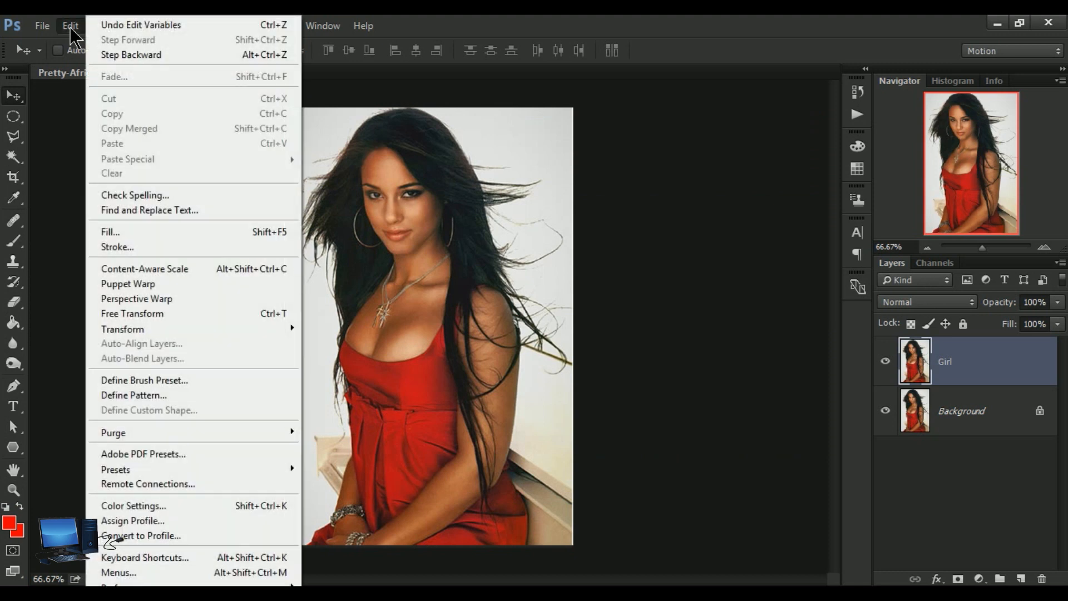
pyautogui.moveTo(41, 25)
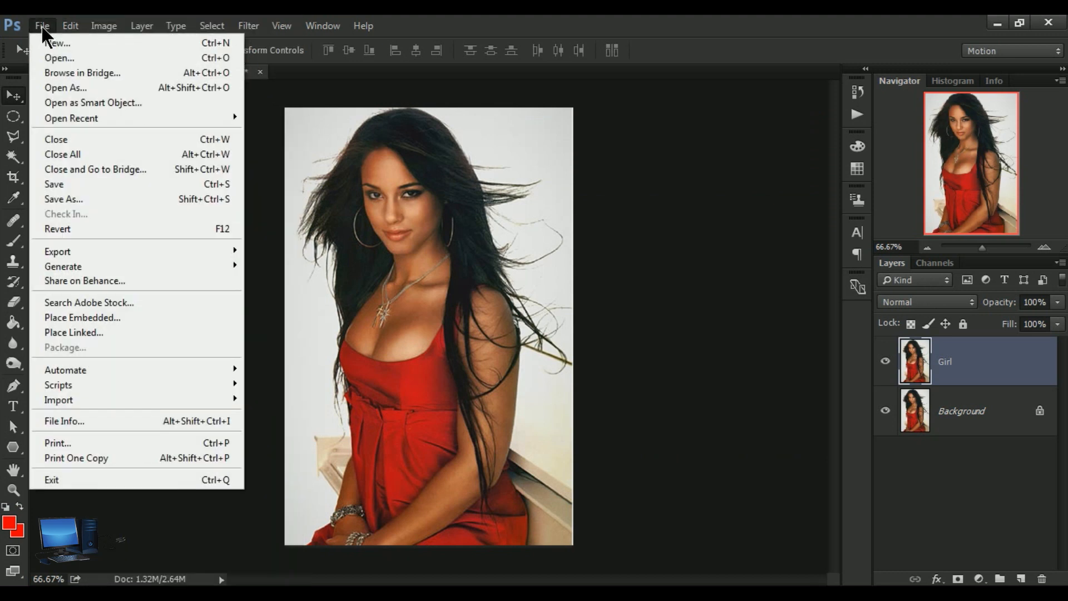
pyautogui.moveTo(107, 396)
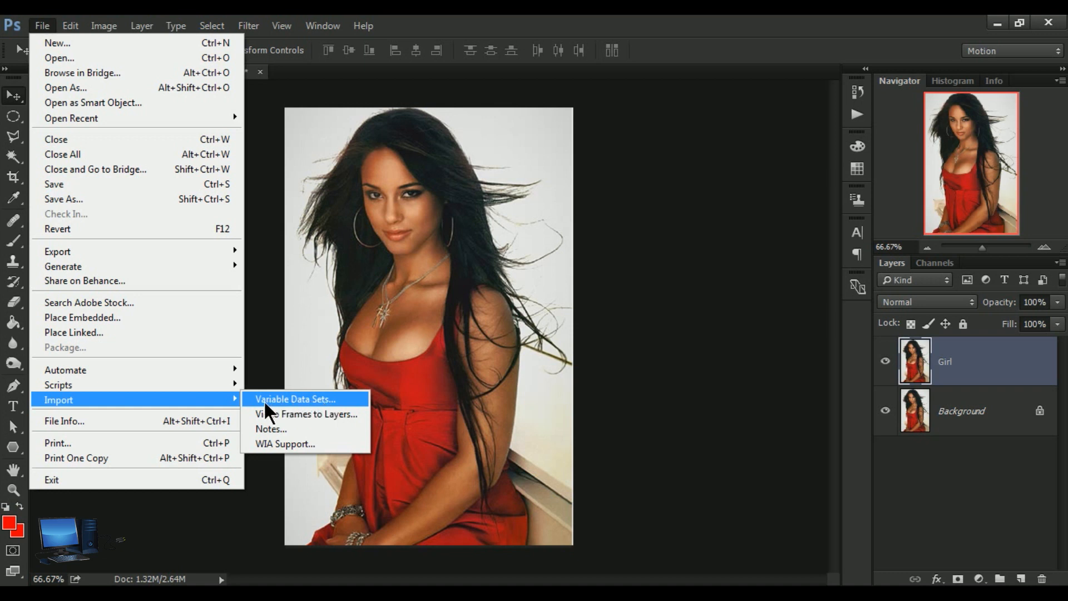
pyautogui.click(321, 399)
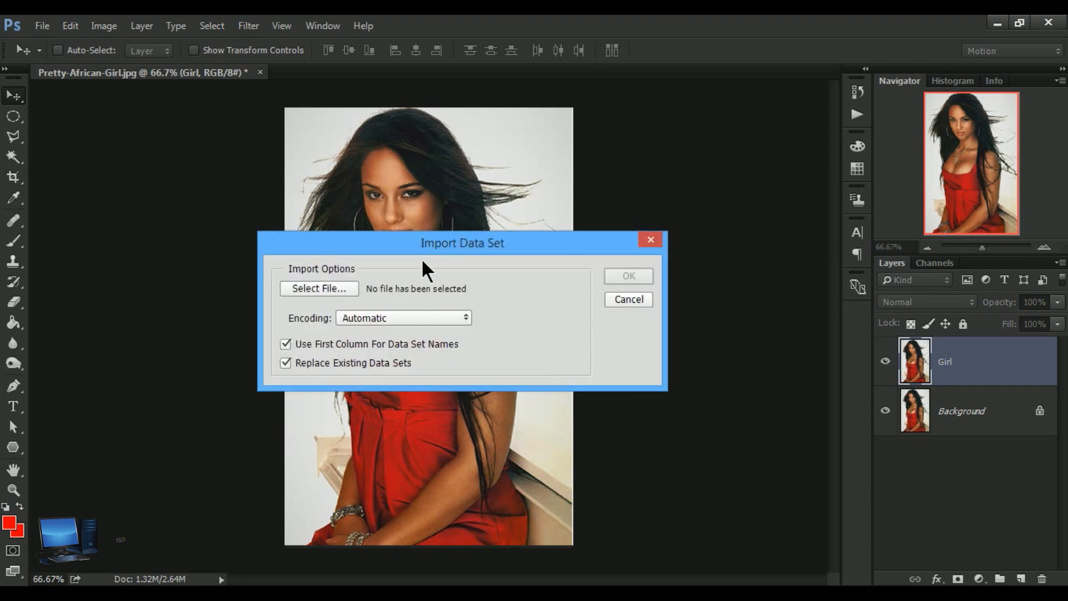
pyautogui.click(635, 305)
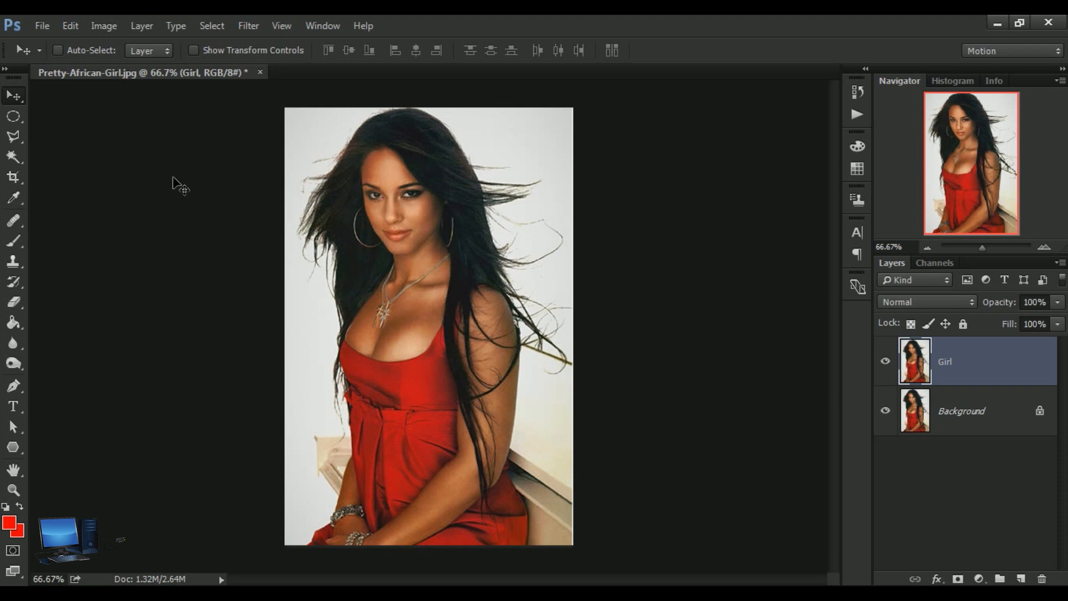
# Step: Open the Data Sets settings of the document's variables
pyautogui.click(104, 26)
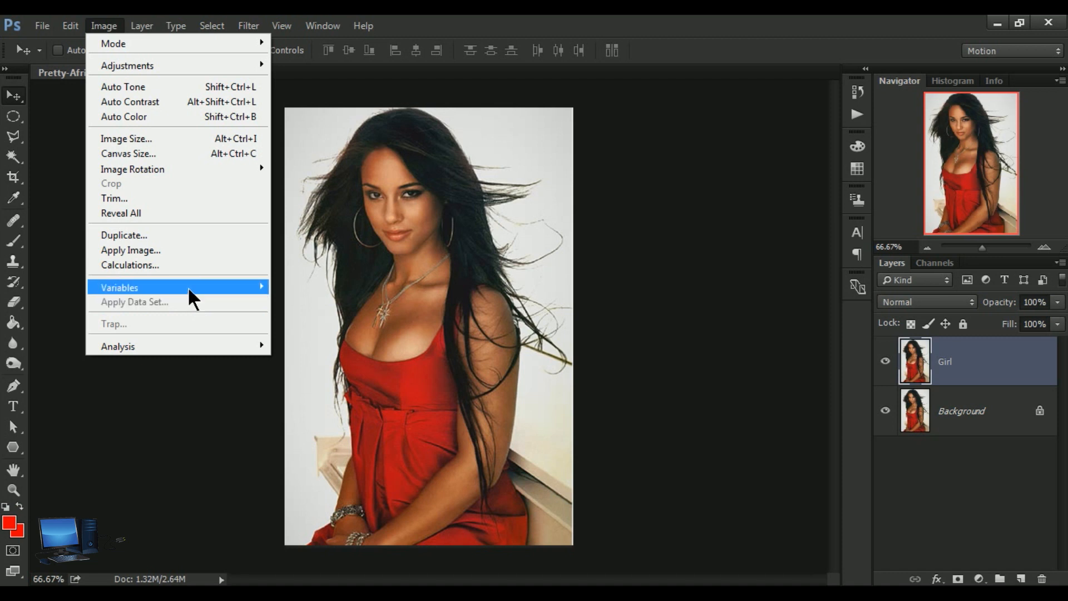
pyautogui.moveTo(188, 286)
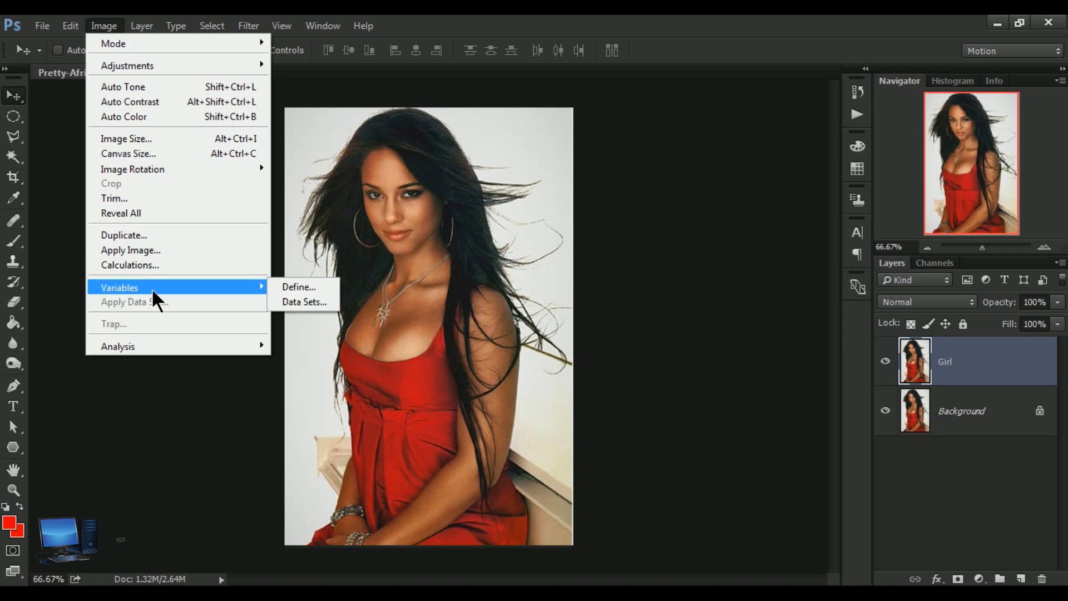
pyautogui.click(320, 305)
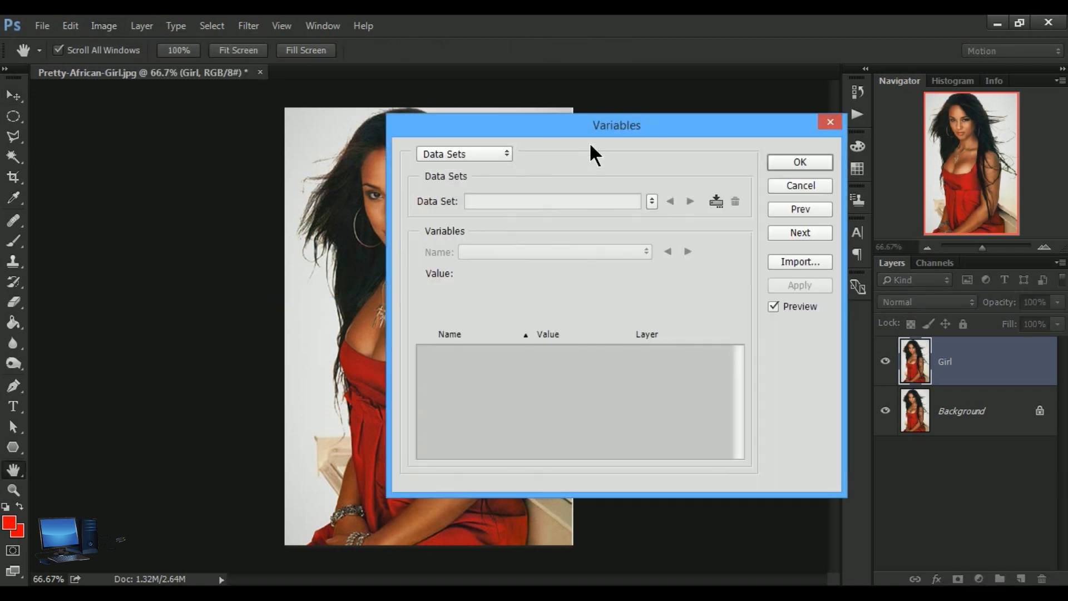
pyautogui.moveTo(584, 125); pyautogui.dragTo(538, 122)
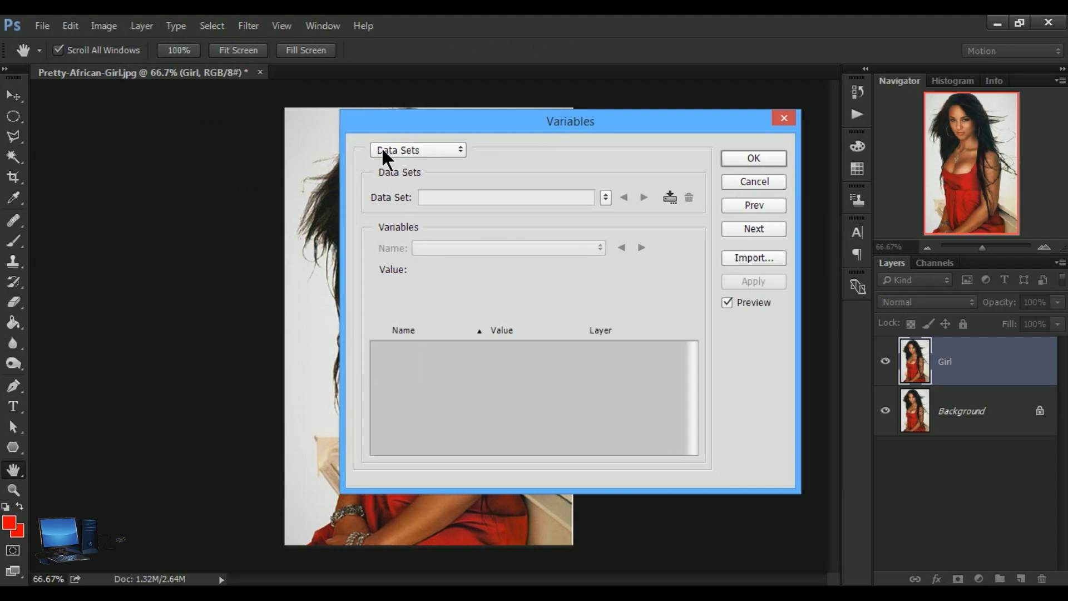
# Step: Browse the Image 1 folder on the Desktop for a data set text file to import, and cancel the import
pyautogui.click(753, 259)
pyautogui.moveTo(343, 239); pyautogui.dragTo(511, 173)
pyautogui.click(494, 221)
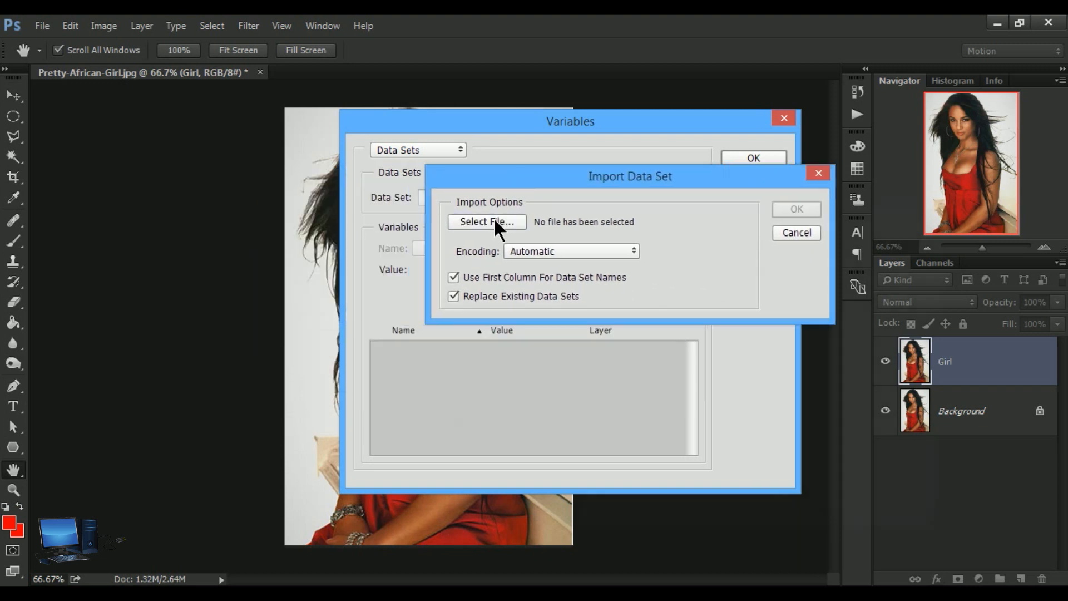
pyautogui.moveTo(526, 203); pyautogui.dragTo(504, 139)
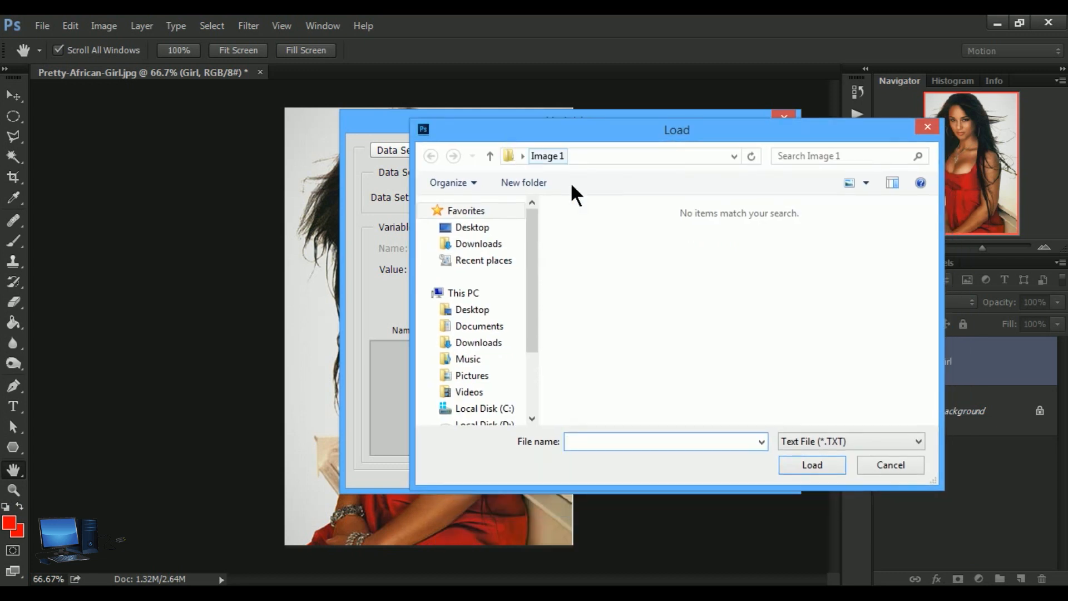
pyautogui.click(478, 311)
pyautogui.doubleClick(685, 223)
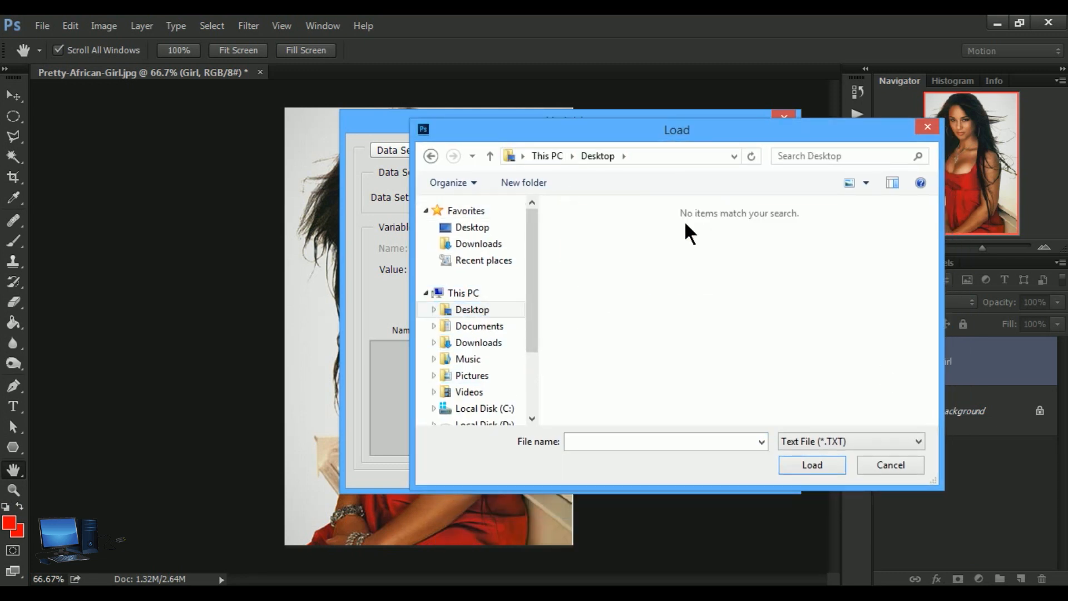
pyautogui.click(809, 461)
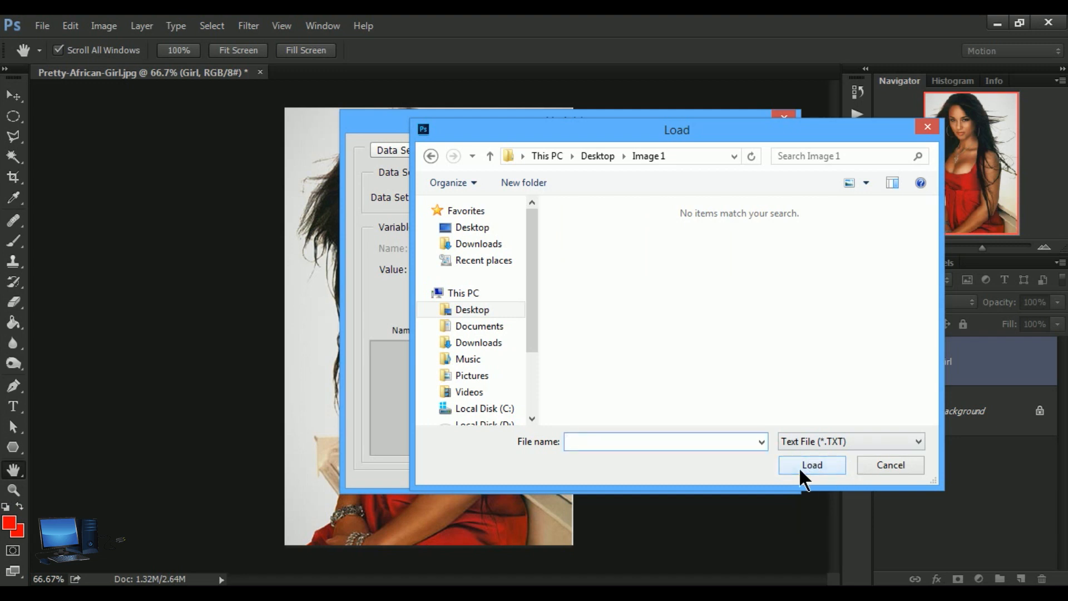
pyautogui.click(924, 132)
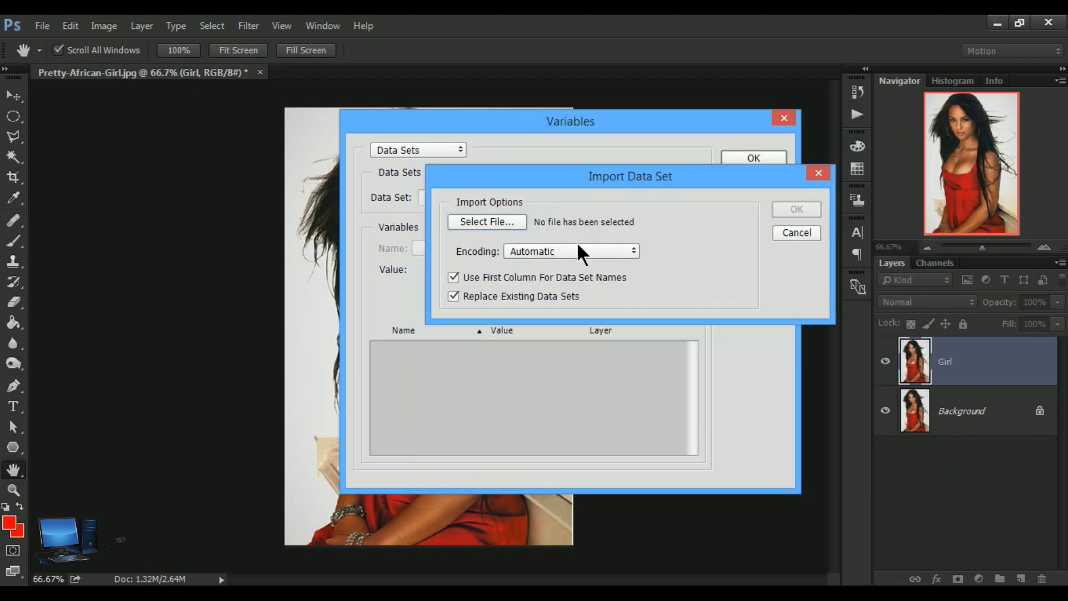
pyautogui.click(796, 232)
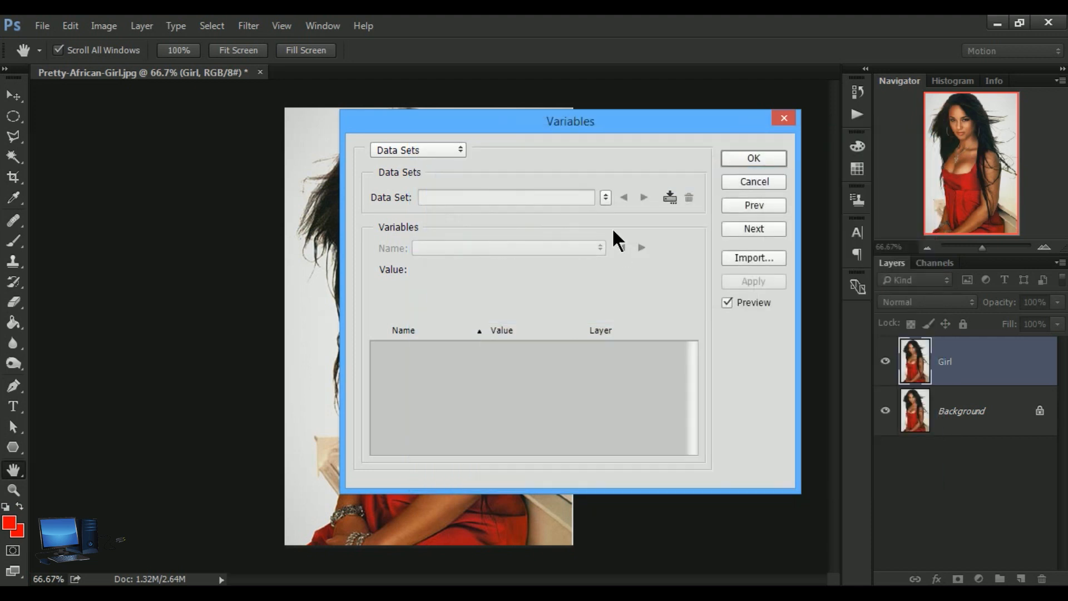
# Step: Create a new data set for the Girl variable, keeping the Do Not Replace value, and confirm the variable settings
pyautogui.click(667, 201)
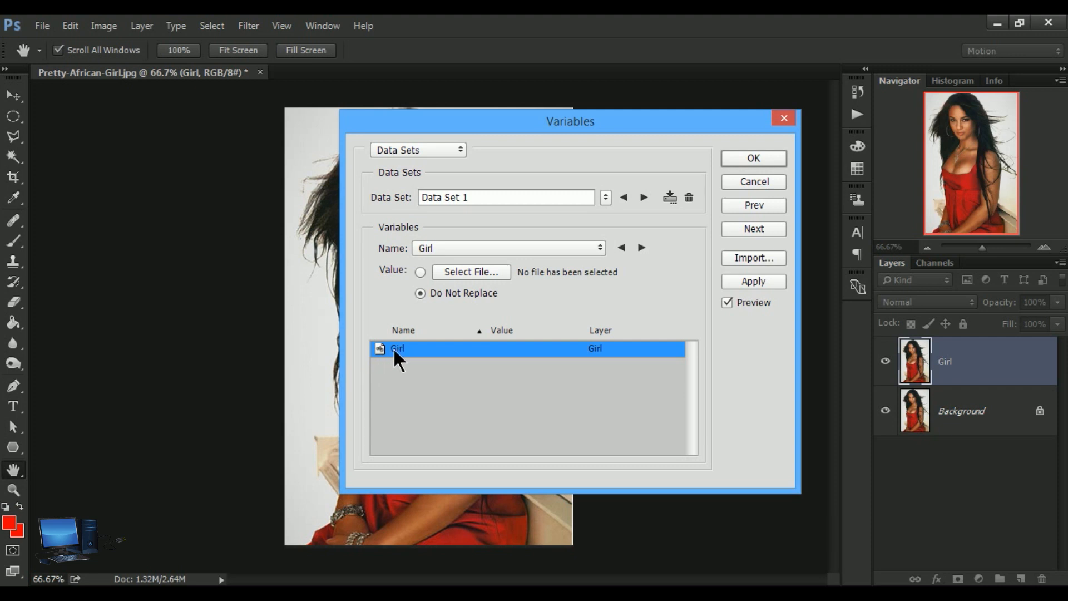
pyautogui.click(757, 164)
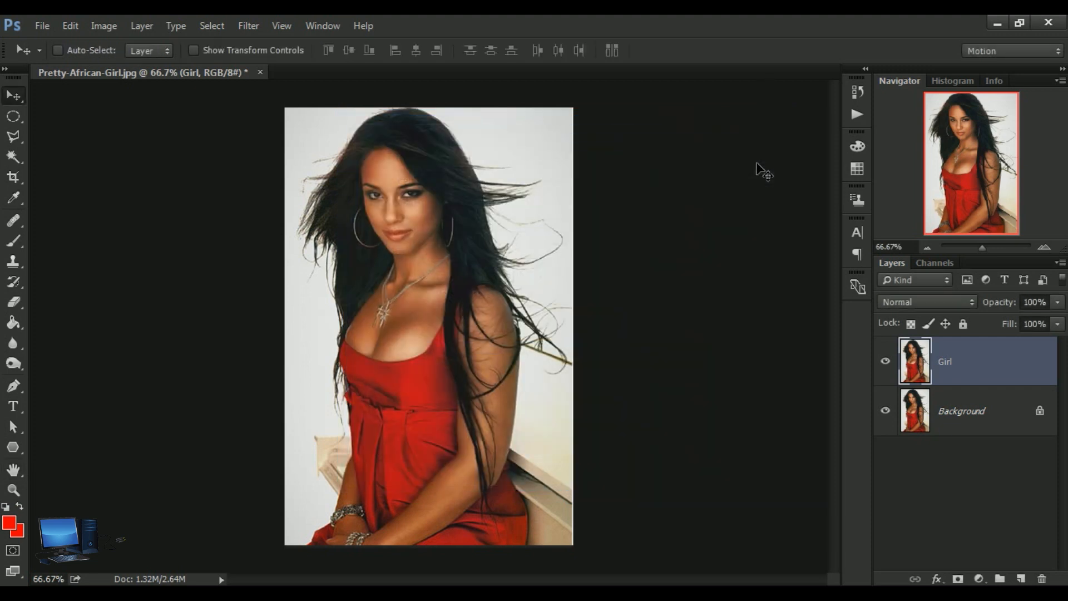
# Step: Bring up the Define and Data Sets commands for the document's variables
pyautogui.click(101, 27)
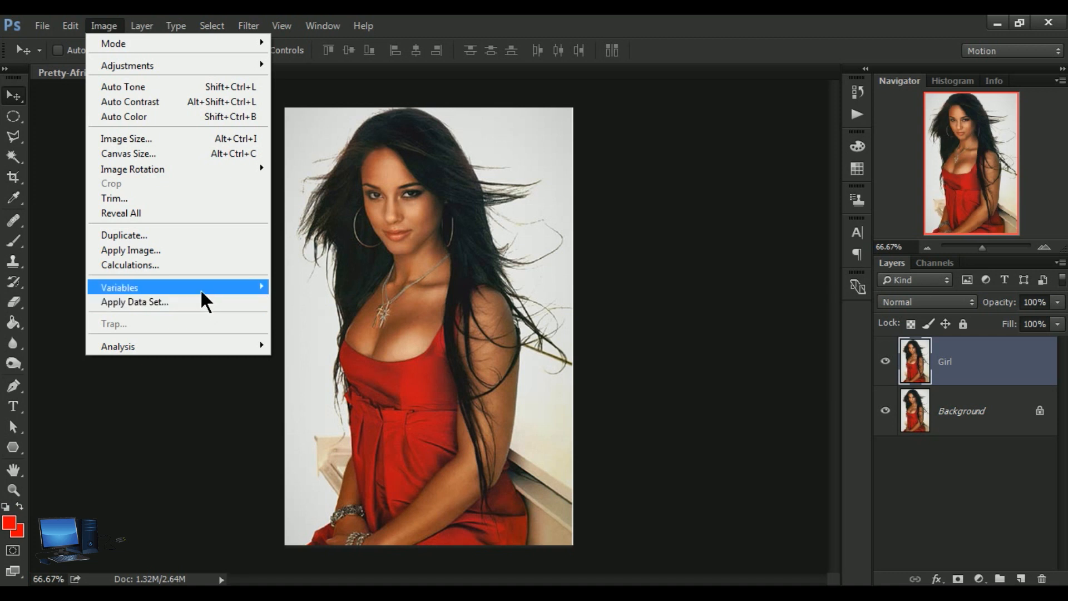
pyautogui.moveTo(193, 293)
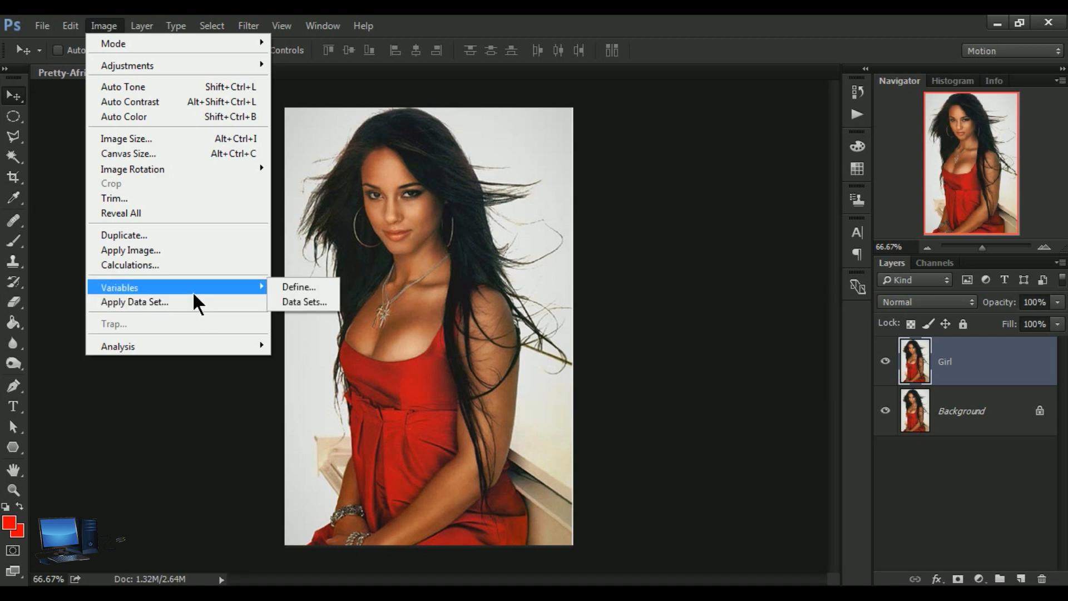